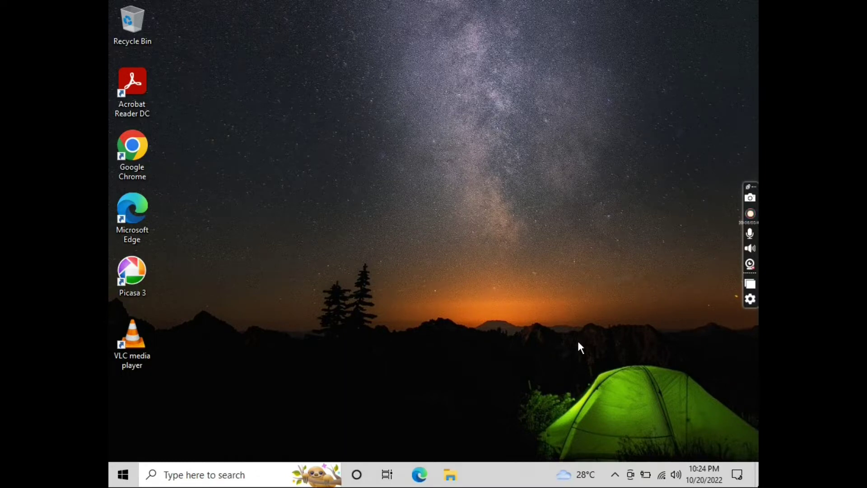
Open Disk Management by running diskmgmt.msc and maximize its window.
{"action": "key", "text": "super+r"}
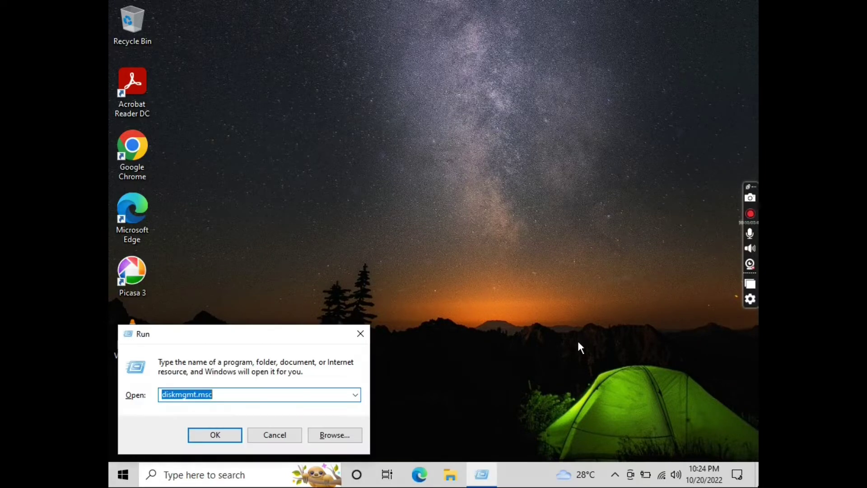
{"action": "left_click", "coordinate": [232, 393]}
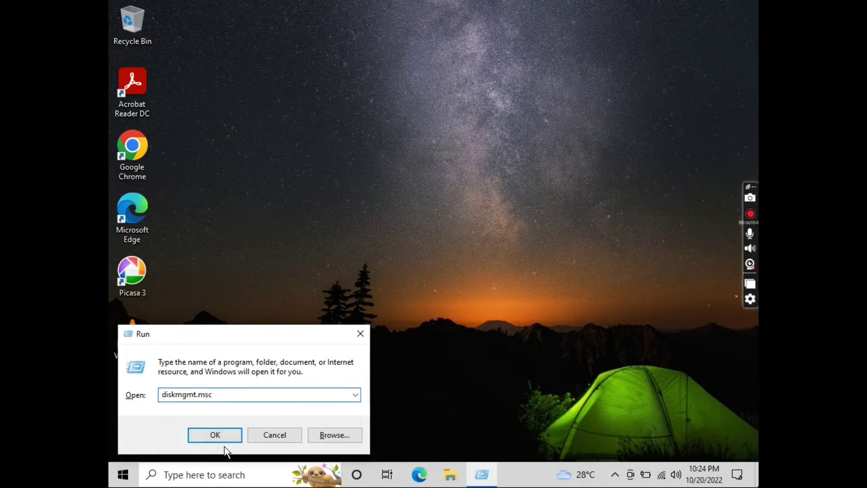
{"action": "left_click", "coordinate": [215, 436]}
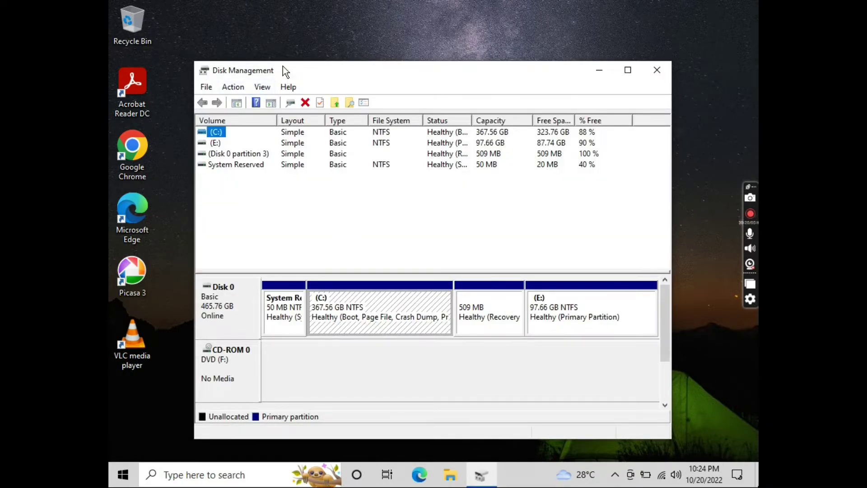
{"action": "left_click", "coordinate": [630, 72]}
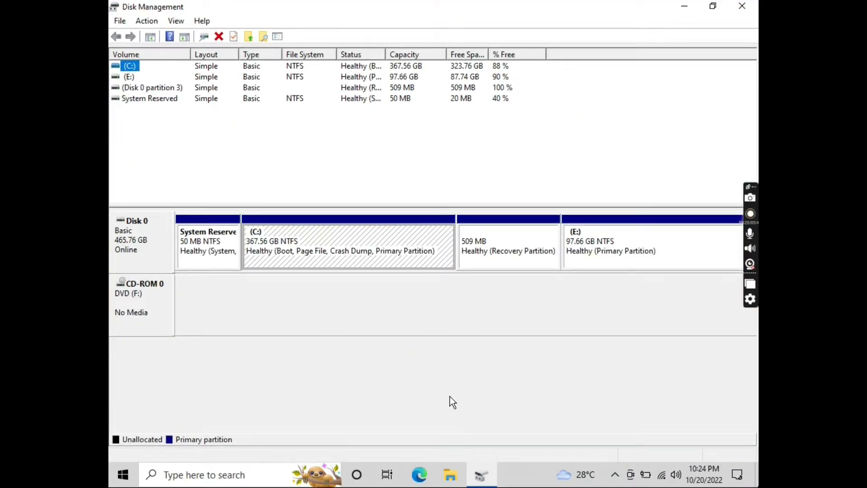
Open Computer Management for This PC from File Explorer and show its Disk Management view in a maximized window.
{"action": "key", "text": "super+e"}
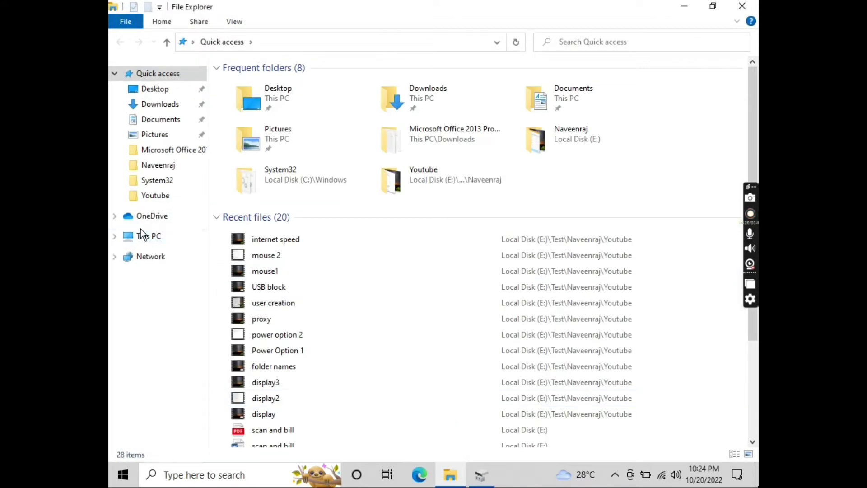
{"action": "left_click", "coordinate": [144, 240]}
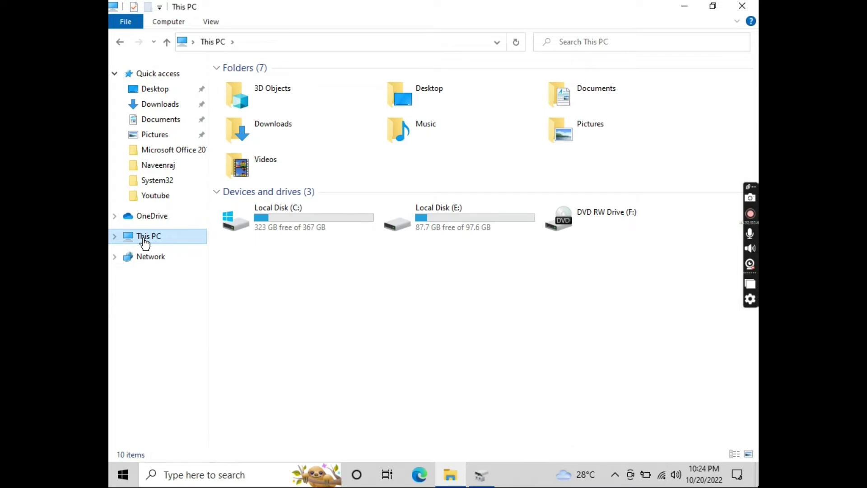
{"action": "right_click", "coordinate": [145, 244]}
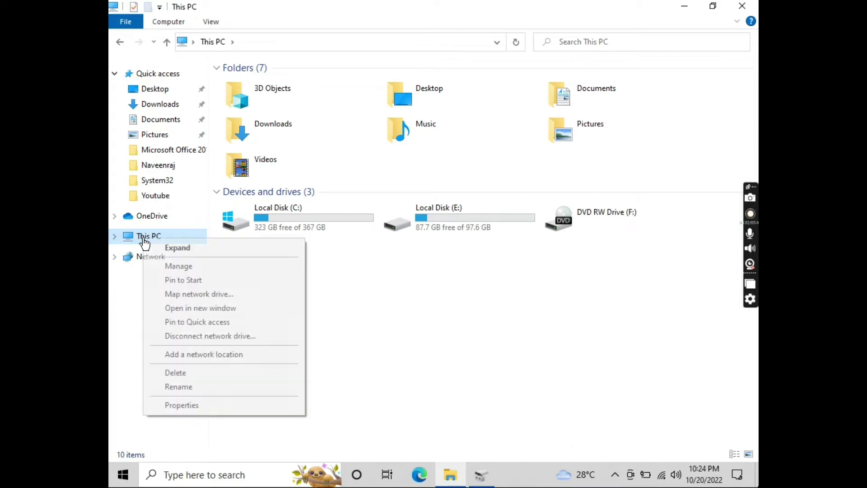
{"action": "left_click", "coordinate": [178, 267]}
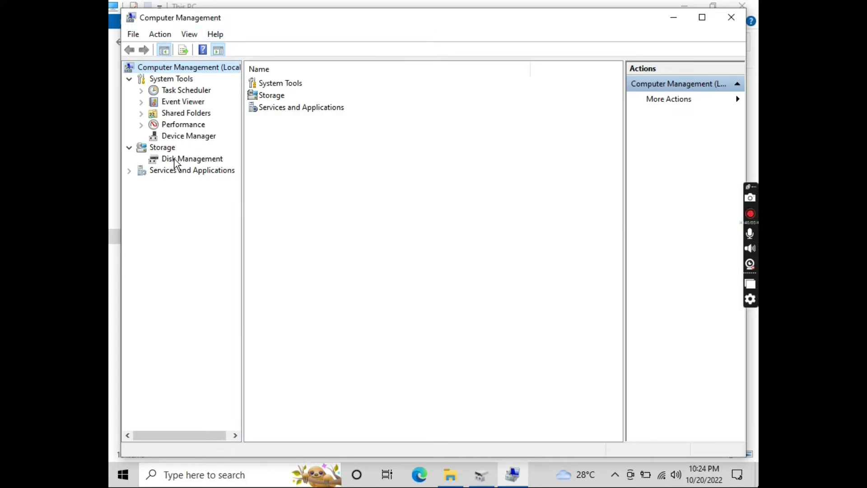
{"action": "left_click", "coordinate": [194, 161]}
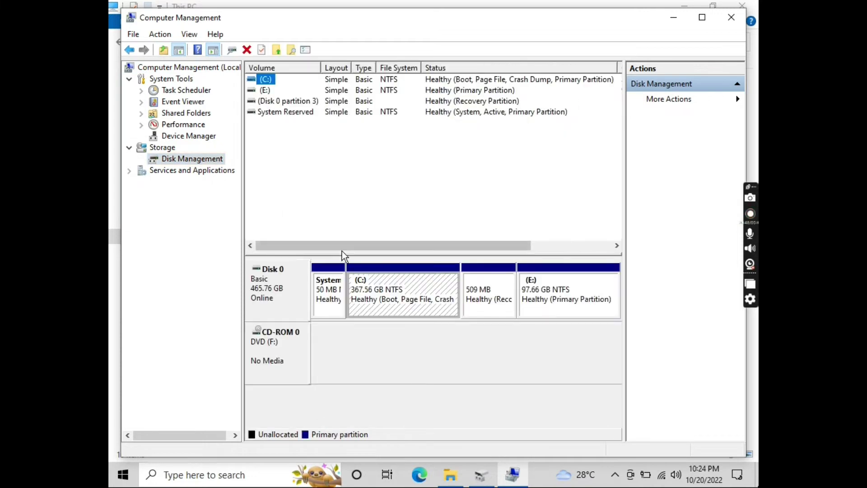
{"action": "left_click", "coordinate": [702, 17]}
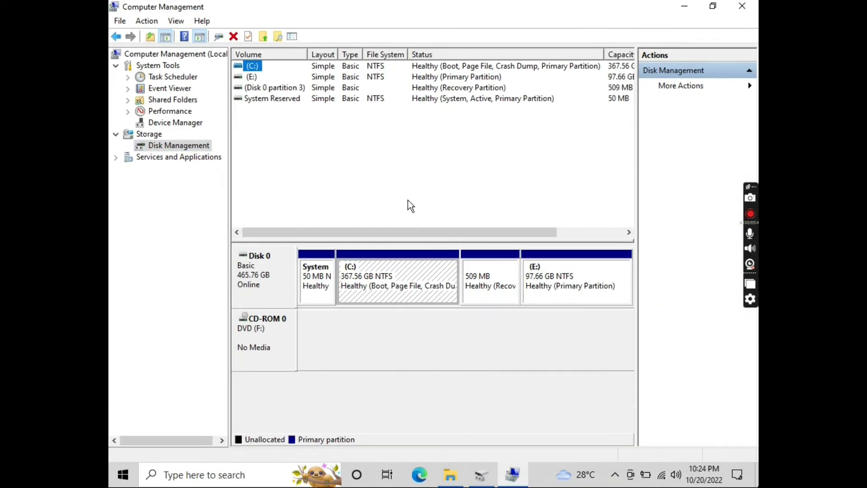
Return to the standalone Disk Management window and examine the partitions on Disk 0, including the free space of E:.
{"action": "left_click", "coordinate": [485, 476]}
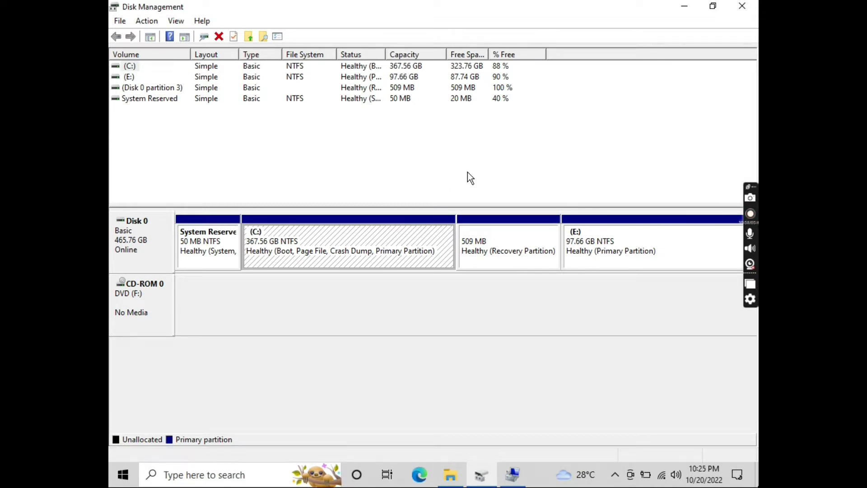
{"action": "left_click", "coordinate": [622, 233]}
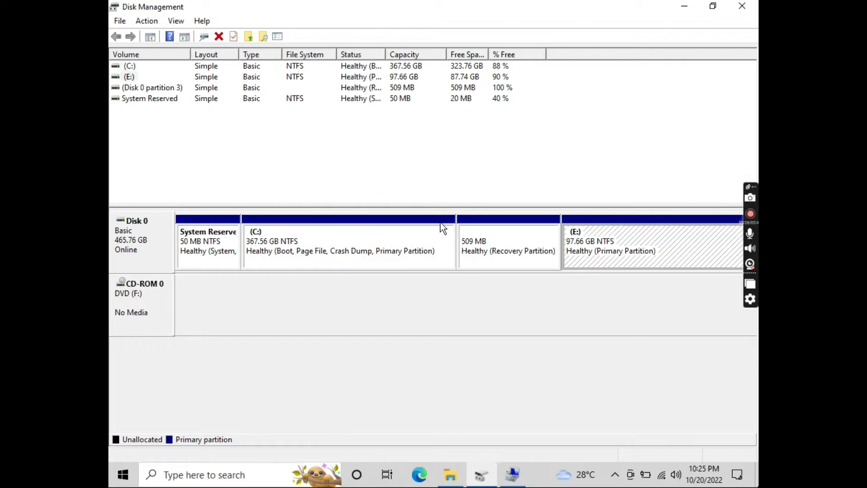
{"action": "left_click", "coordinate": [284, 244]}
{"action": "left_click", "coordinate": [622, 240]}
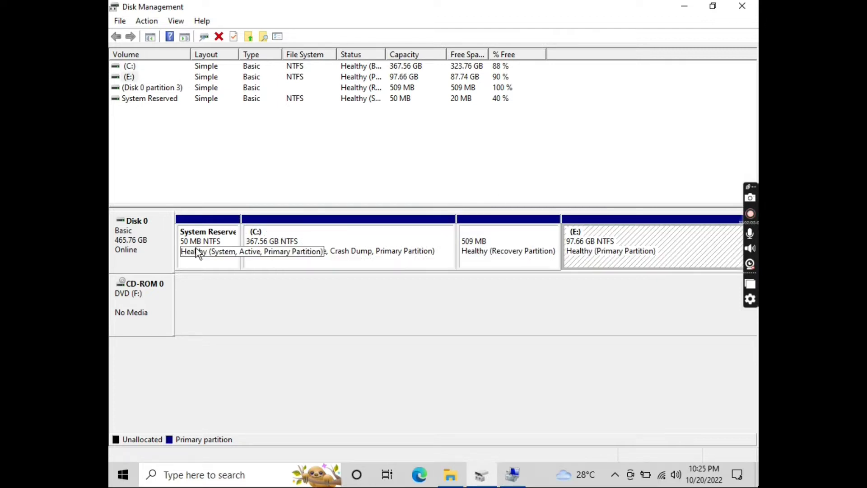
{"action": "left_click", "coordinate": [183, 249]}
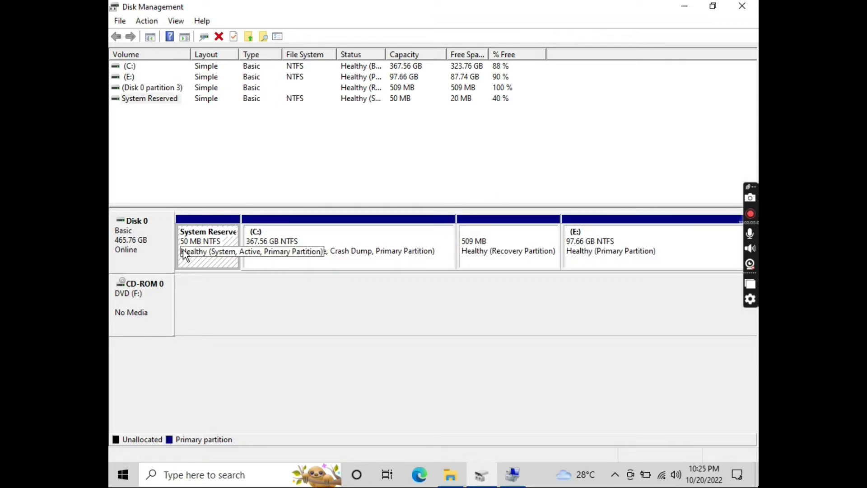
{"action": "left_click", "coordinate": [481, 260]}
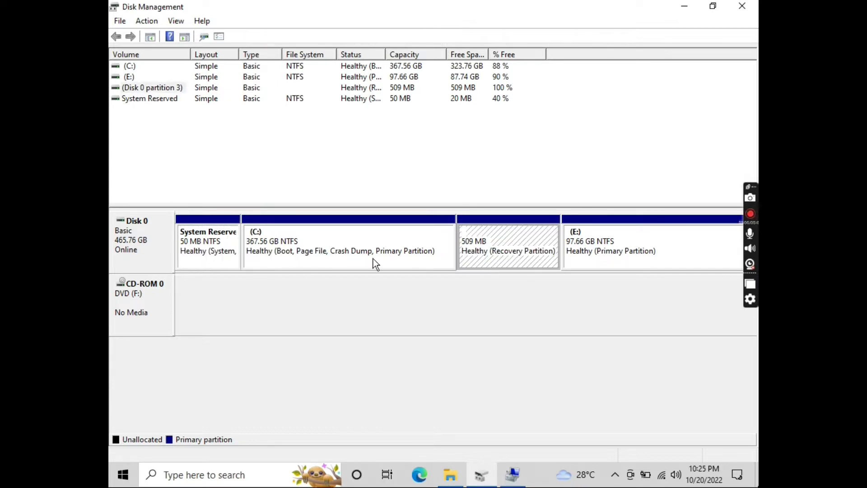
{"action": "left_click", "coordinate": [554, 290]}
{"action": "left_click", "coordinate": [353, 250]}
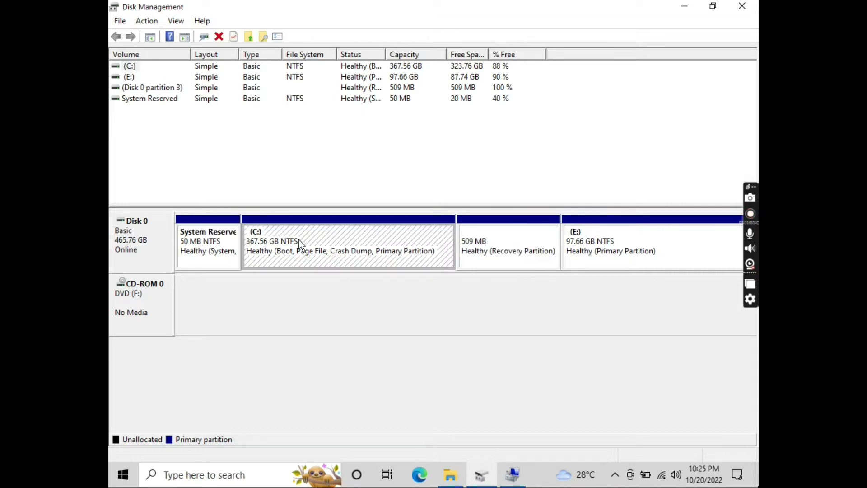
{"action": "left_click", "coordinate": [621, 247]}
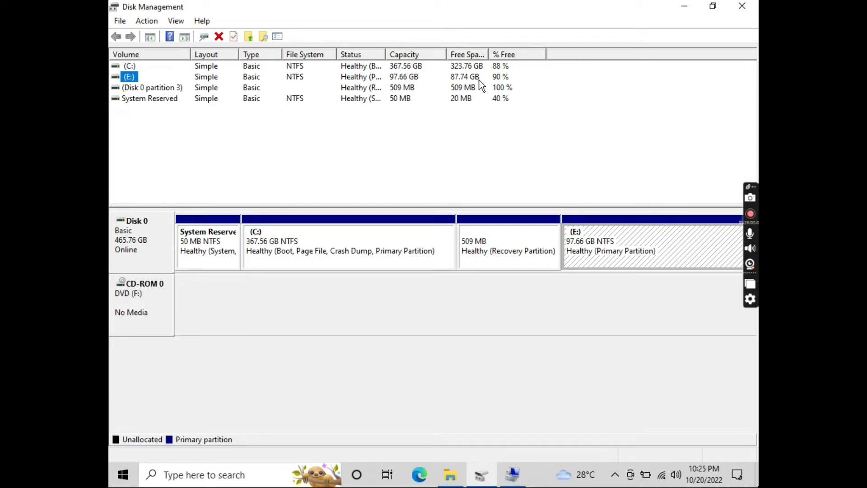
Shrink the E: volume by 50000 MB.
{"action": "right_click", "coordinate": [624, 231]}
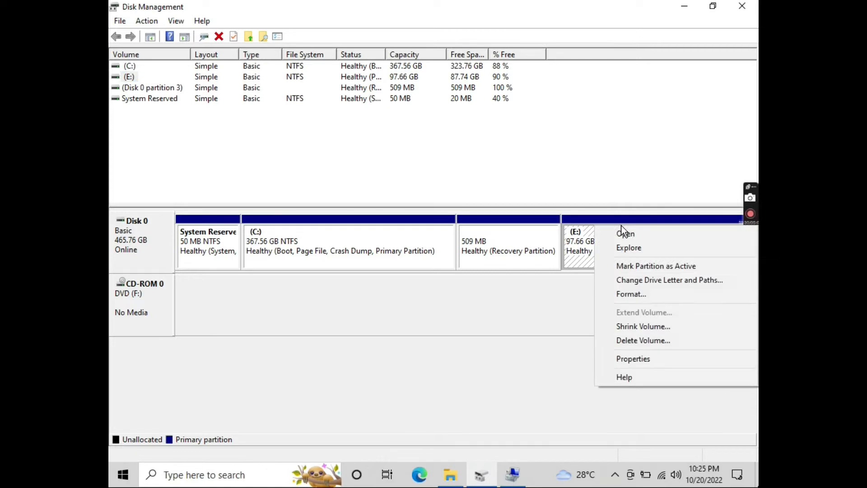
{"action": "left_click", "coordinate": [633, 333]}
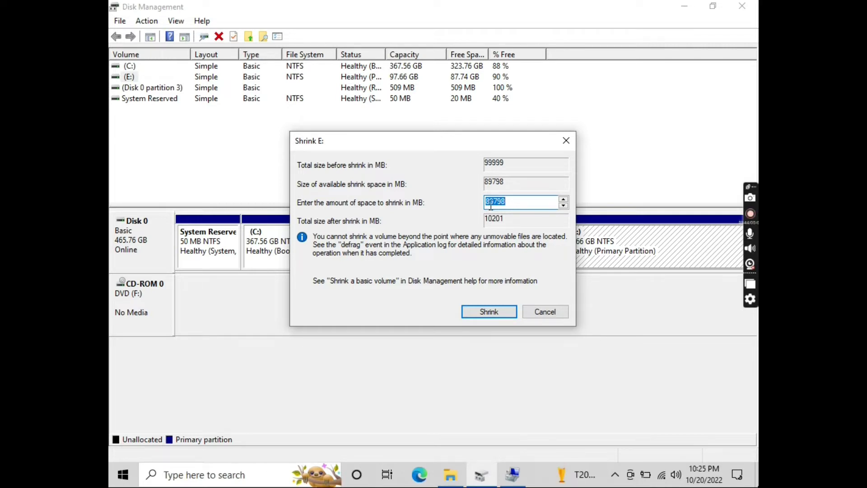
{"action": "left_click", "coordinate": [511, 200]}
{"action": "key", "text": "BackSpace"}
{"action": "key", "text": "BackSpace"}
{"action": "key", "text": "BackSpace"}
{"action": "key", "text": "BackSpace"}
{"action": "key", "text": "BackSpace"}
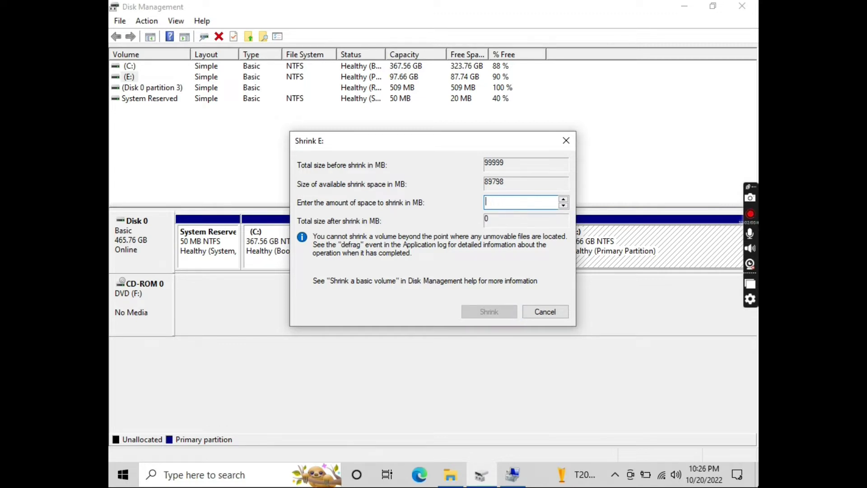
{"action": "type", "text": "50000"}
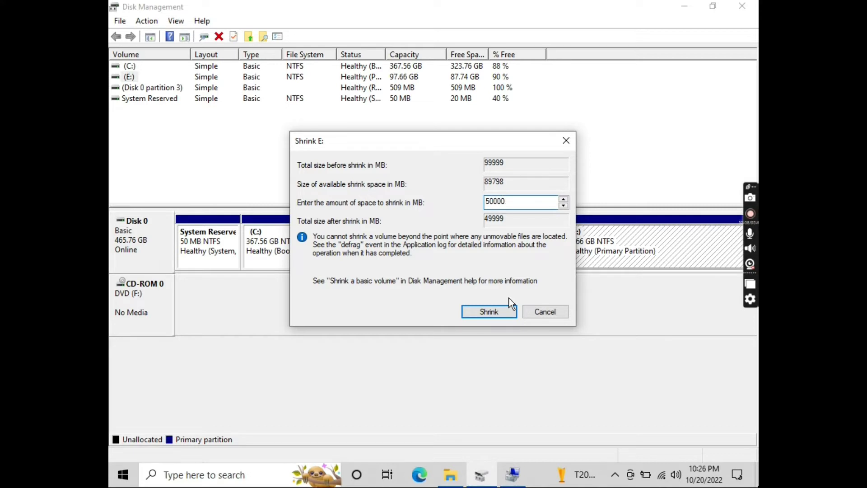
{"action": "left_click", "coordinate": [485, 319]}
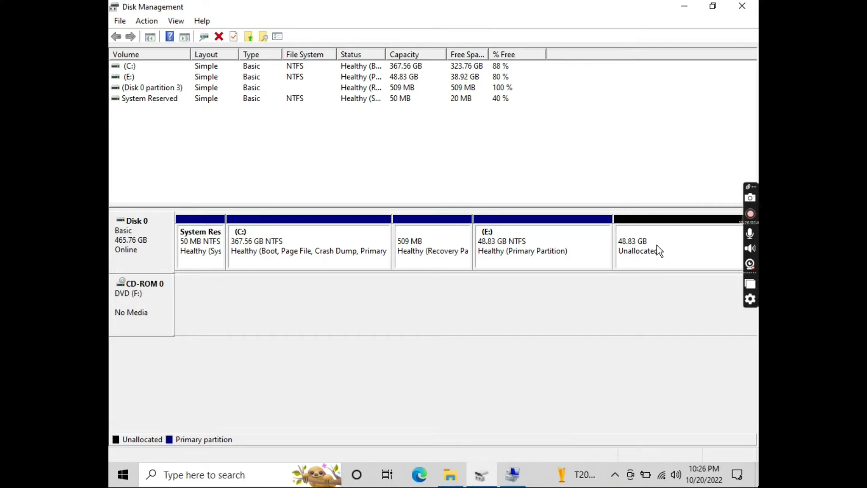
Select the new unallocated space, and check the E: drive's capacity and files in File Explorer.
{"action": "left_click", "coordinate": [678, 227]}
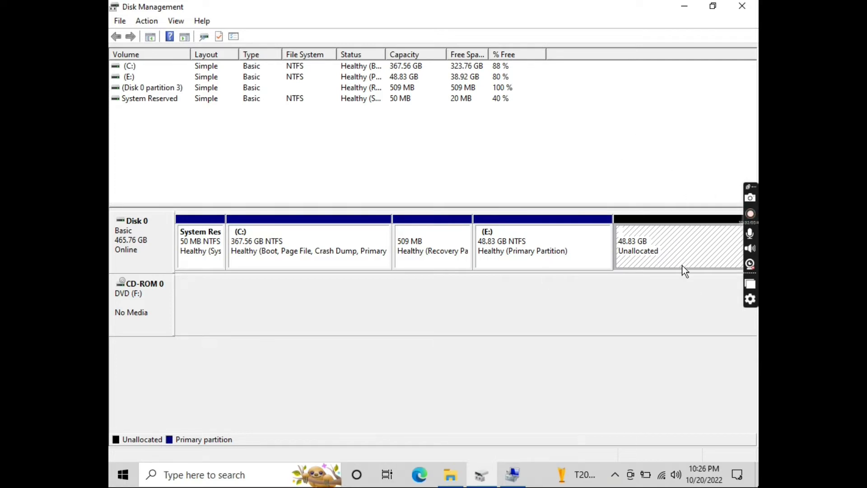
{"action": "left_click", "coordinate": [450, 483]}
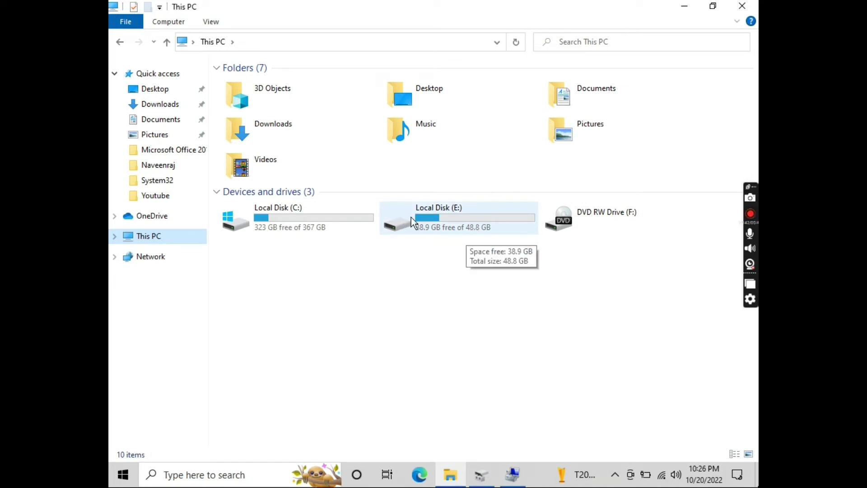
{"action": "double_click", "coordinate": [447, 223]}
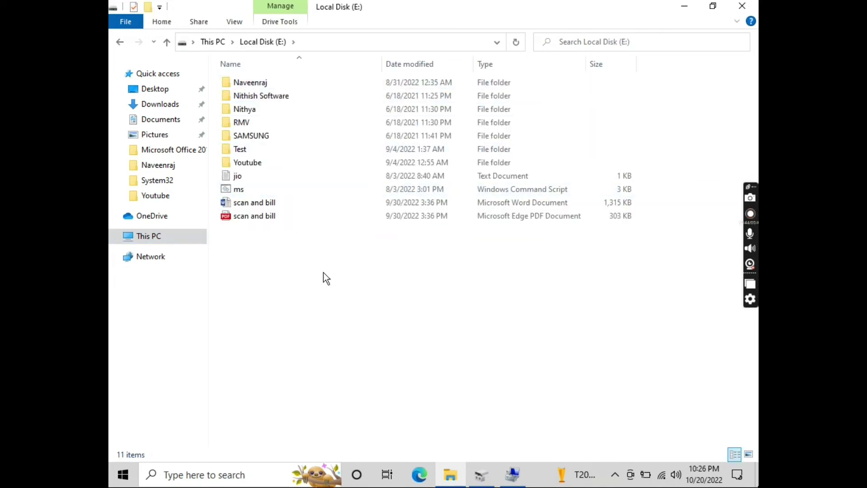
{"action": "left_click", "coordinate": [119, 41]}
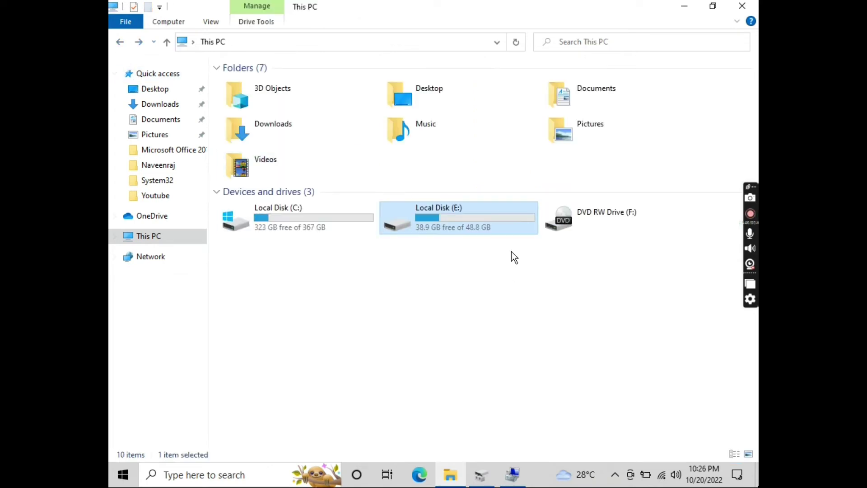
{"action": "left_click", "coordinate": [487, 289]}
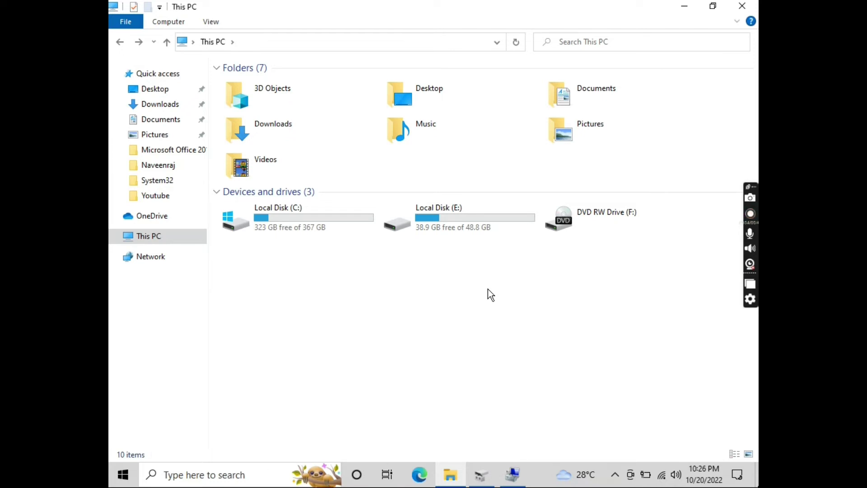
In Disk Management, try setting up a 50000 MB simple volume with drive letter K in the unallocated space, and cancel at the format settings.
{"action": "left_click", "coordinate": [485, 463]}
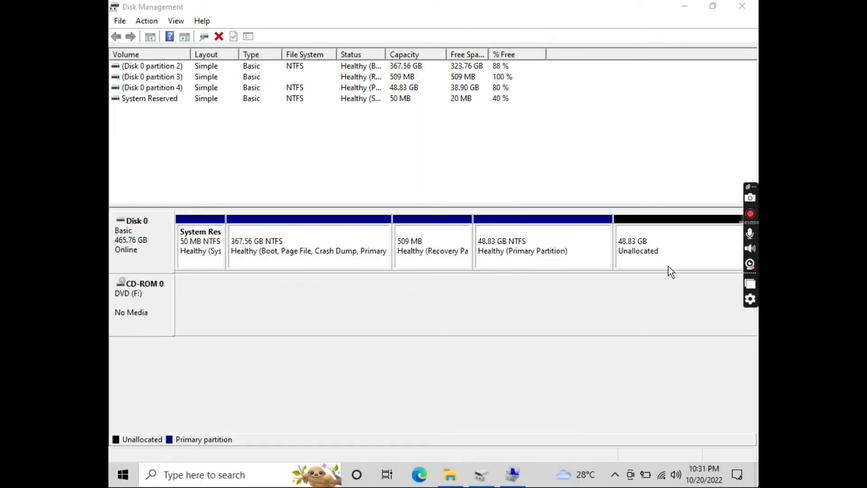
{"action": "left_click", "coordinate": [662, 239]}
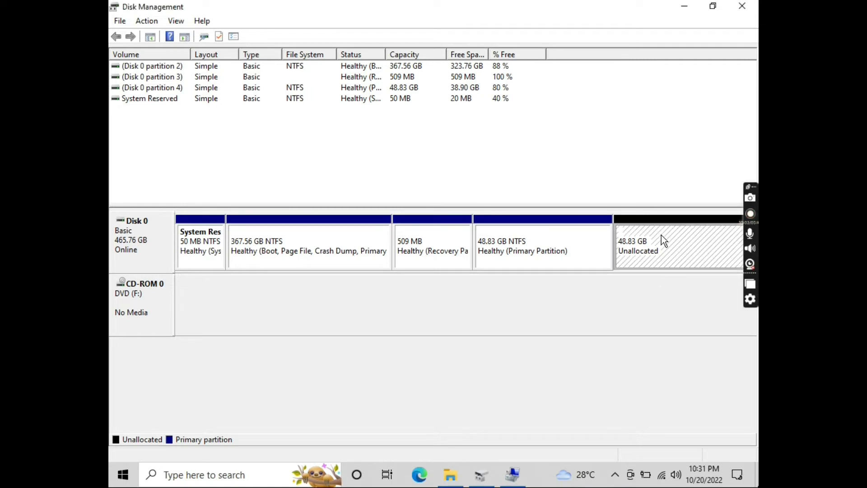
{"action": "right_click", "coordinate": [663, 240]}
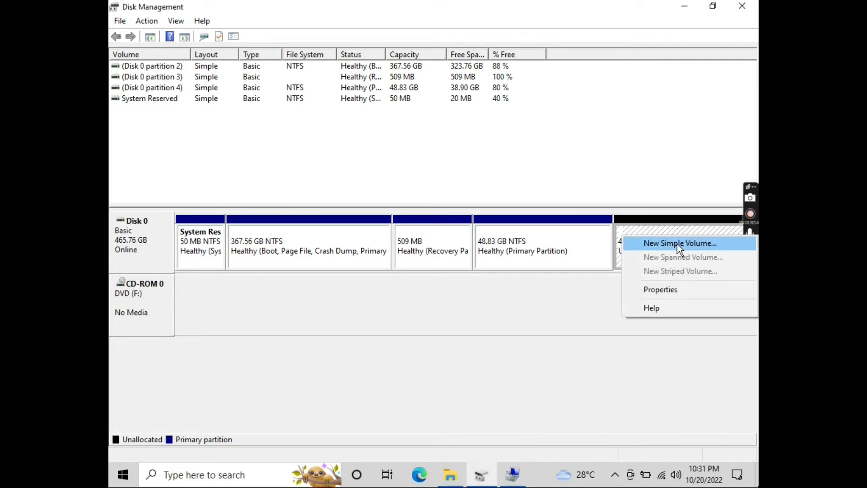
{"action": "left_click", "coordinate": [679, 246]}
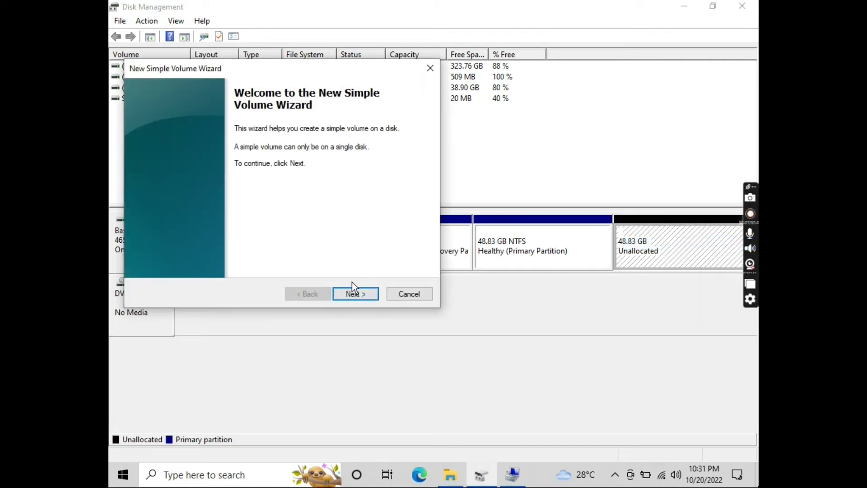
{"action": "left_click", "coordinate": [355, 293]}
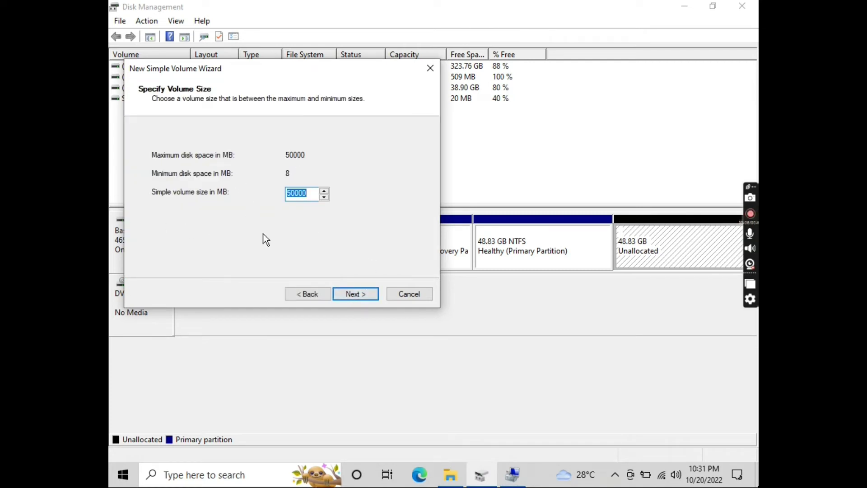
{"action": "left_click", "coordinate": [362, 292]}
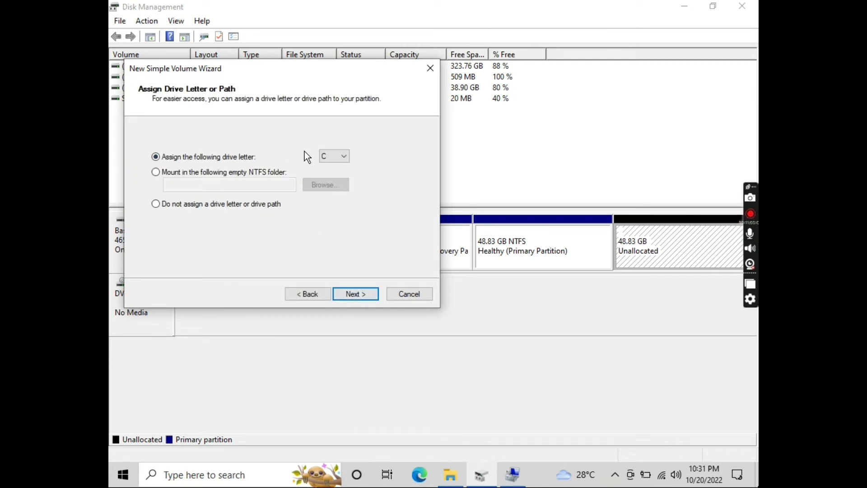
{"action": "left_click", "coordinate": [345, 158]}
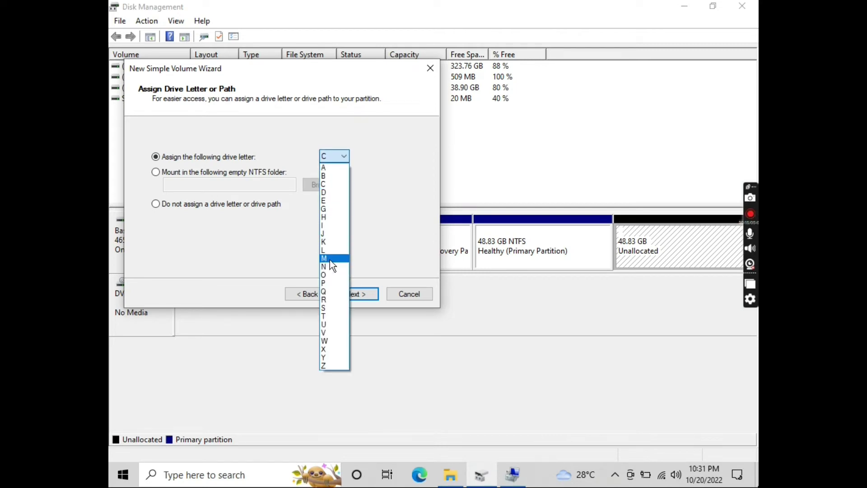
{"action": "left_click", "coordinate": [324, 242]}
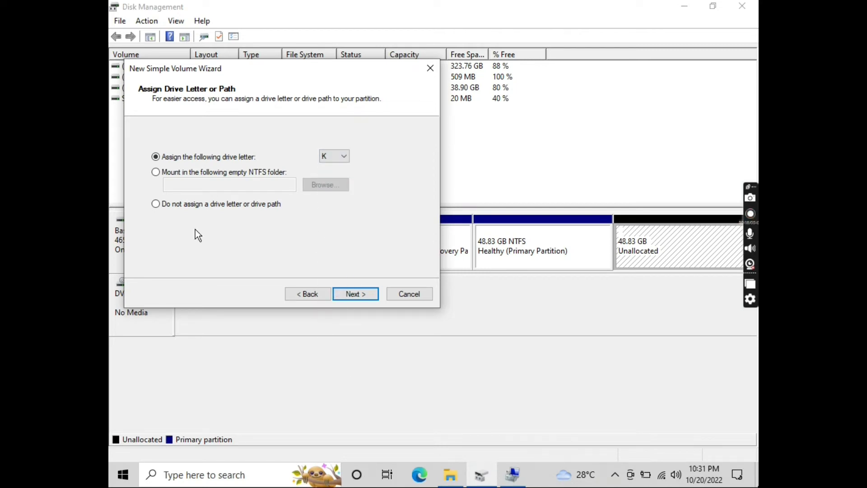
{"action": "left_click", "coordinate": [346, 294]}
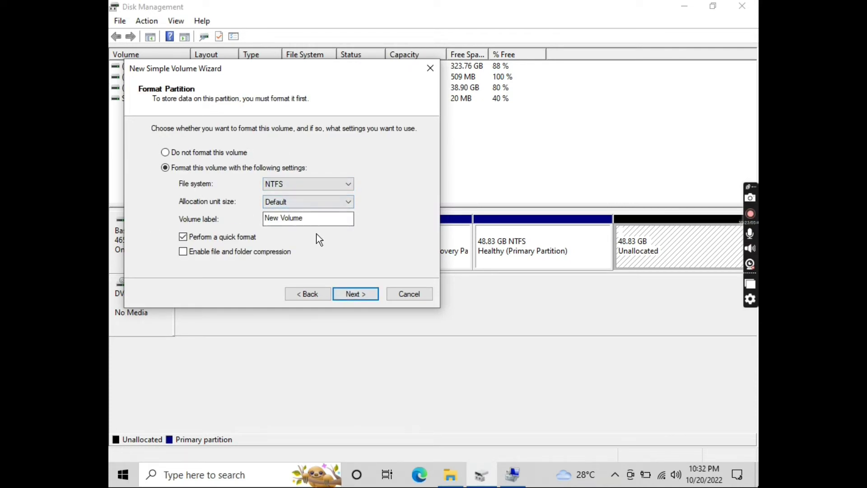
{"action": "left_click_drag", "start_coordinate": [315, 218], "coordinate": [258, 224]}
{"action": "left_click", "coordinate": [407, 296]}
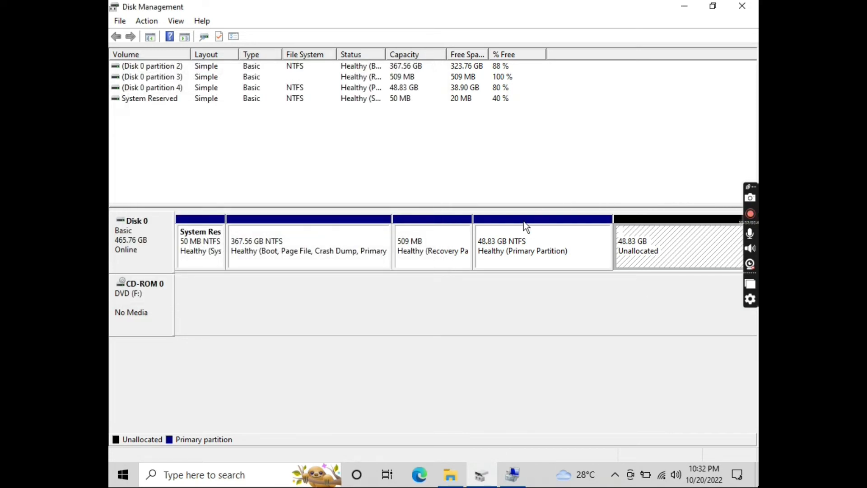
Extend the 48.83 GB primary partition (E:) by the 50000 MB of adjacent unallocated space on Disk 0.
{"action": "left_click", "coordinate": [544, 240]}
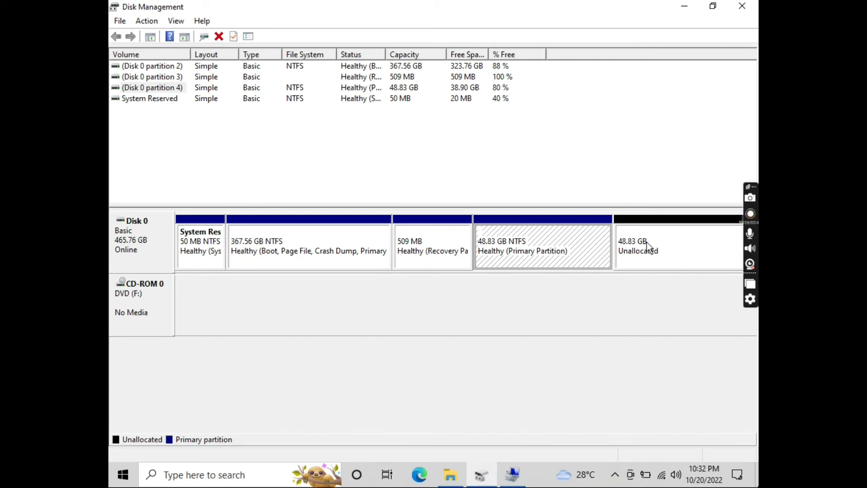
{"action": "right_click", "coordinate": [569, 235]}
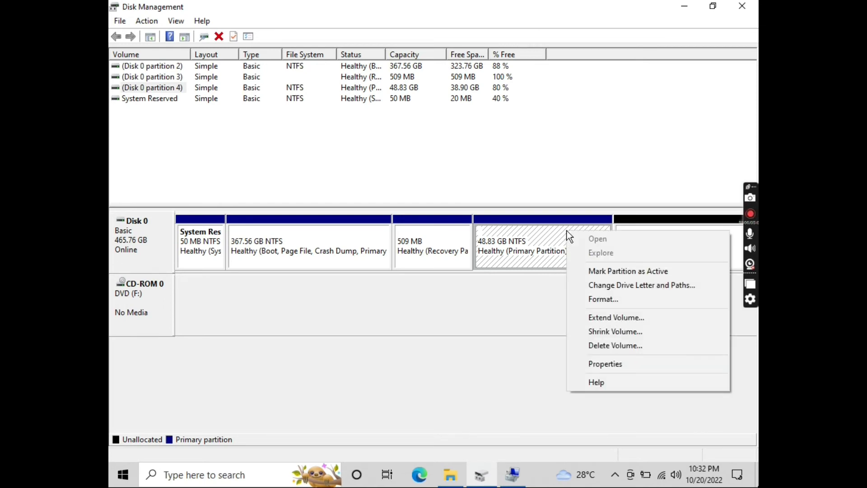
{"action": "left_click", "coordinate": [534, 249]}
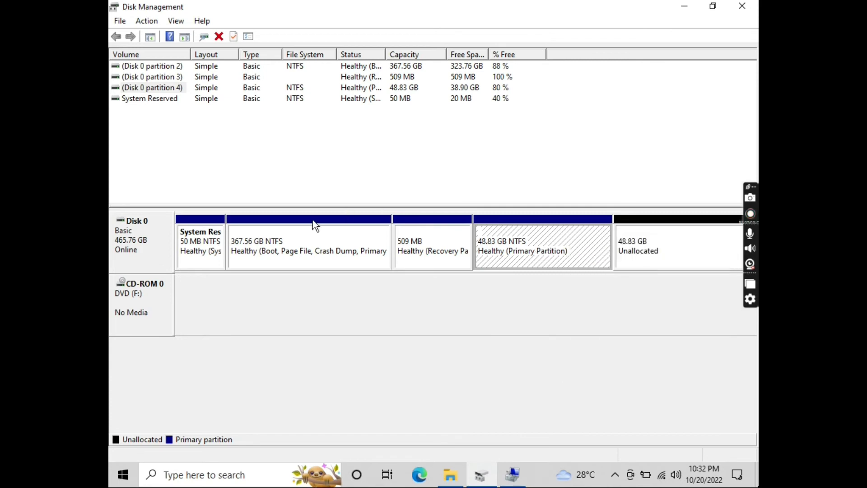
{"action": "left_click", "coordinate": [310, 258]}
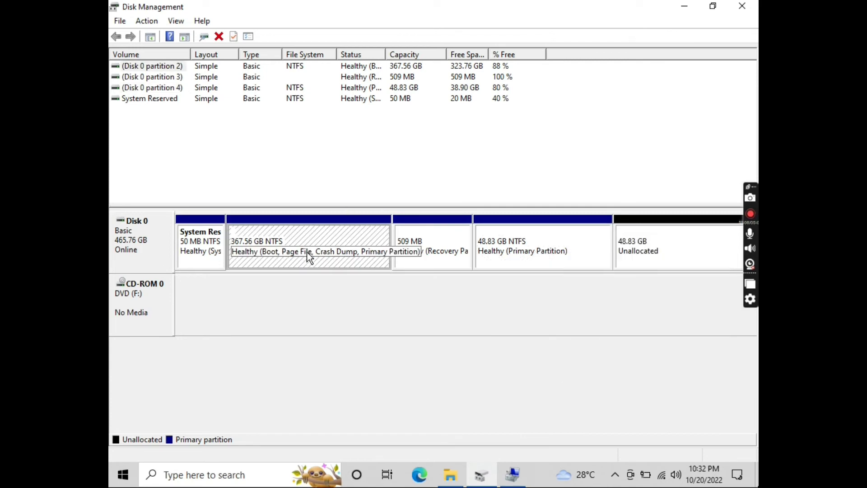
{"action": "left_click", "coordinate": [545, 259]}
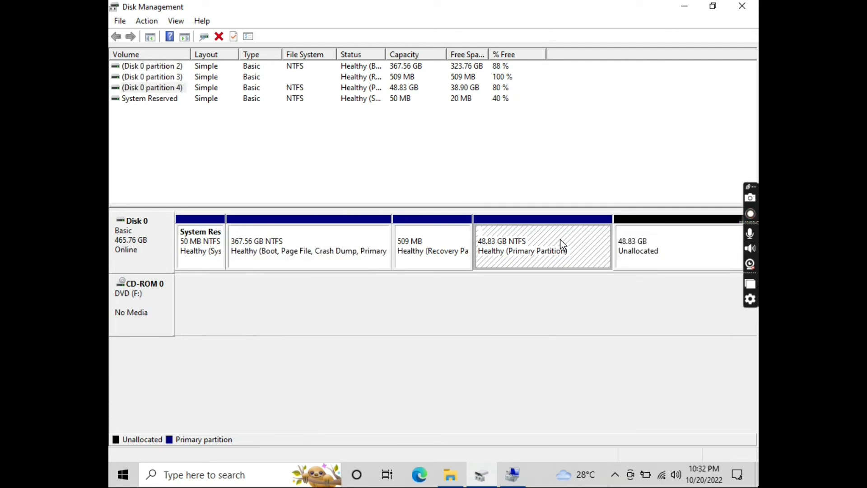
{"action": "right_click", "coordinate": [562, 245]}
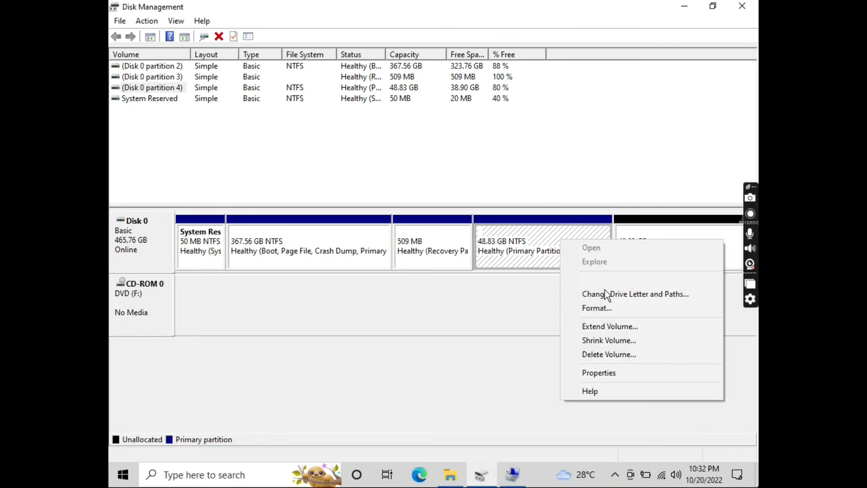
{"action": "left_click", "coordinate": [605, 328]}
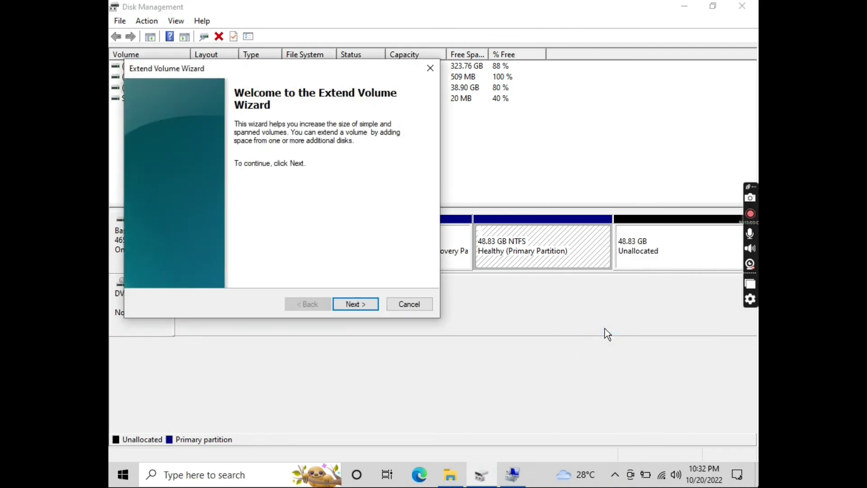
{"action": "left_click", "coordinate": [361, 304]}
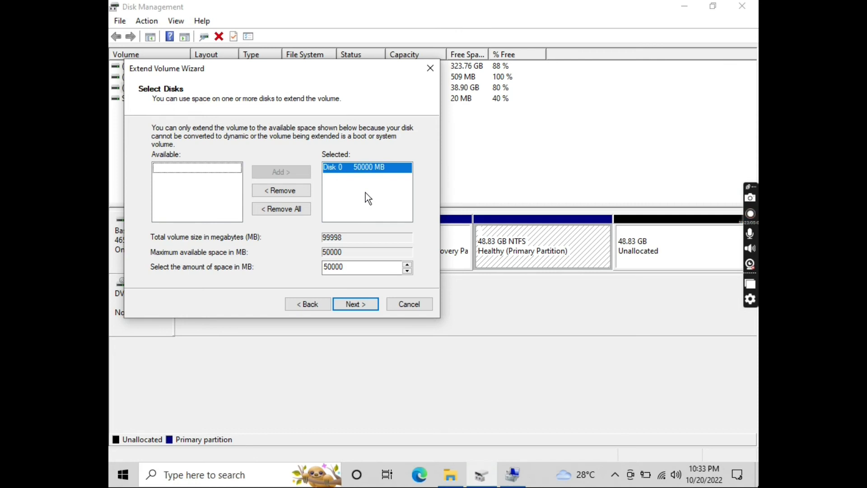
{"action": "left_click", "coordinate": [360, 309]}
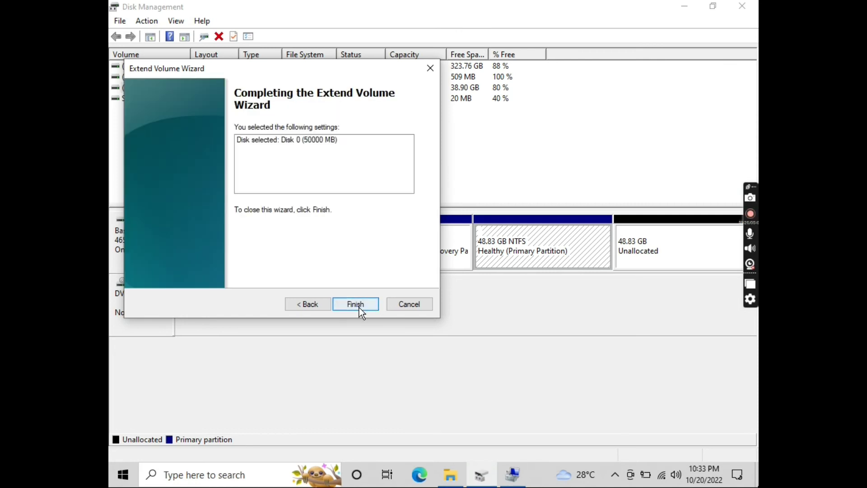
{"action": "left_click", "coordinate": [352, 302]}
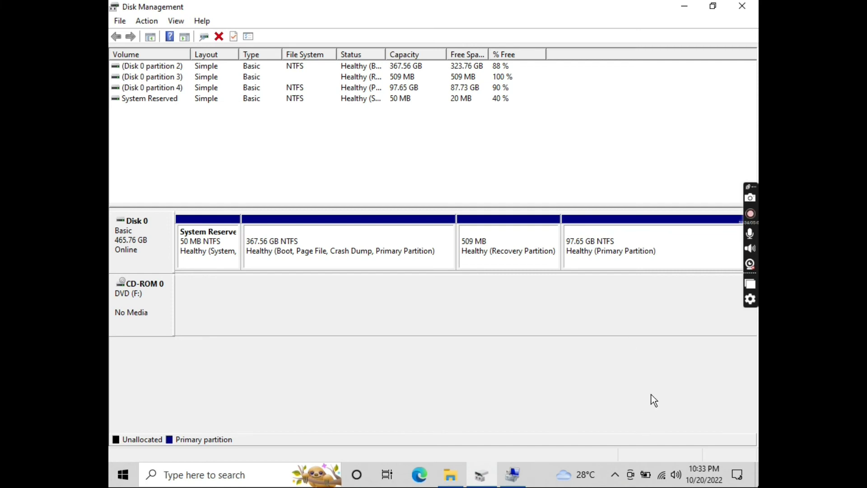
Close Disk Management and refresh This PC in File Explorer to check the capacity of the E: drive.
{"action": "left_click", "coordinate": [741, 6]}
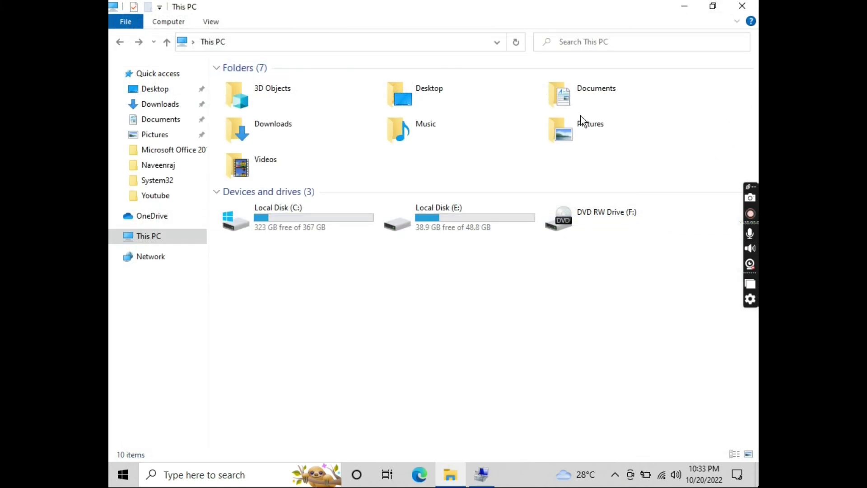
{"action": "right_click", "coordinate": [551, 267]}
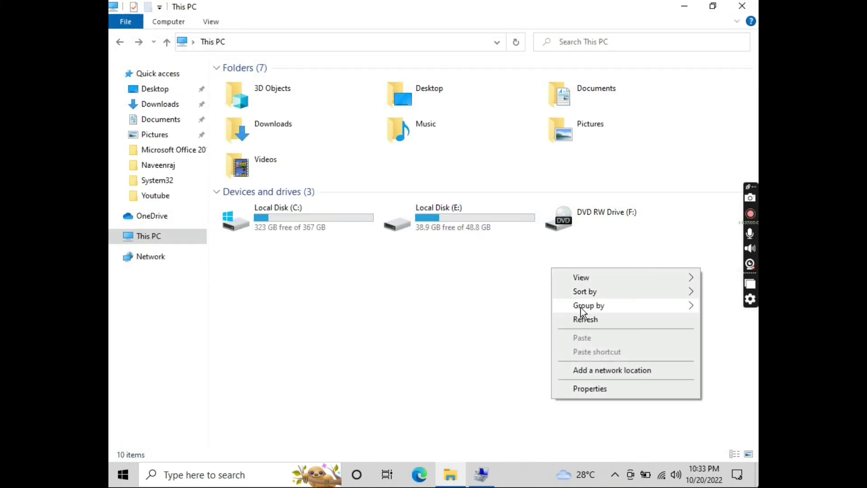
{"action": "left_click", "coordinate": [586, 319]}
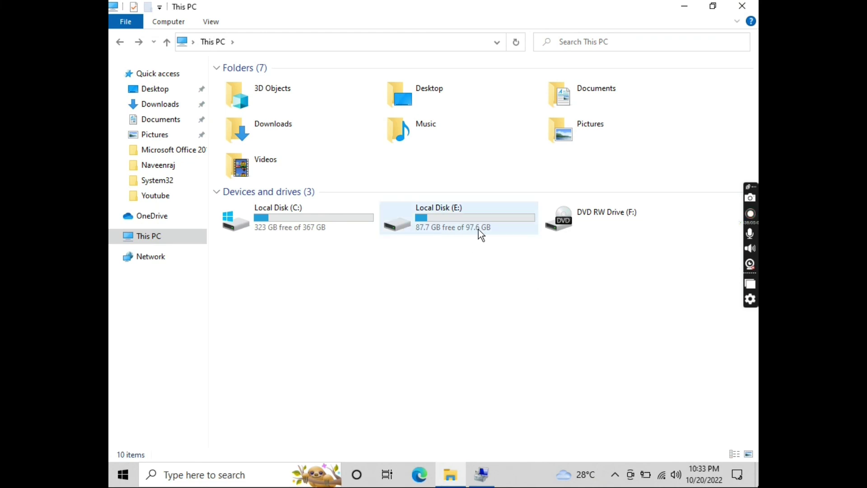